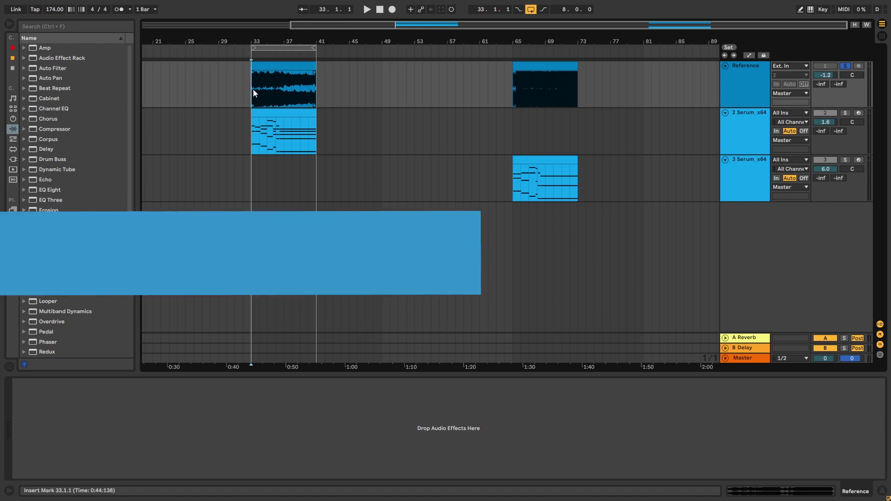
# Play the arrangement from bar 33, then replay it with the 2 Serum_x64 track soloed.
pyautogui.press('space')
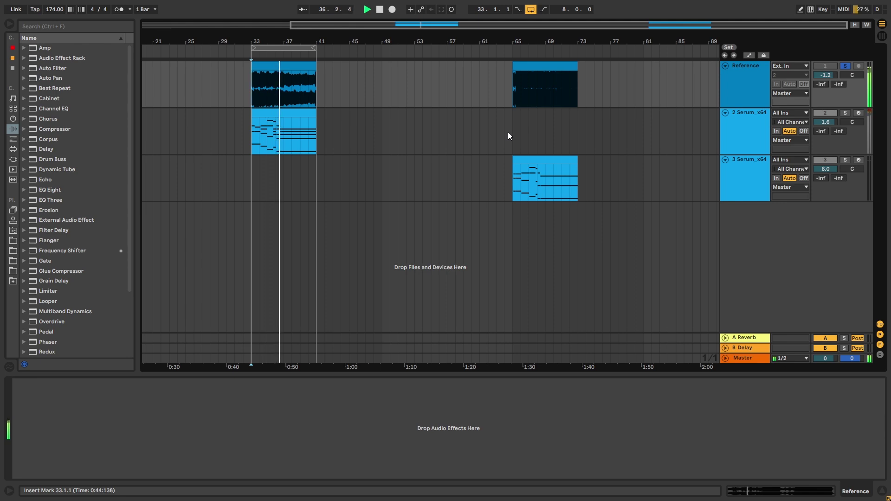
pyautogui.press('space')
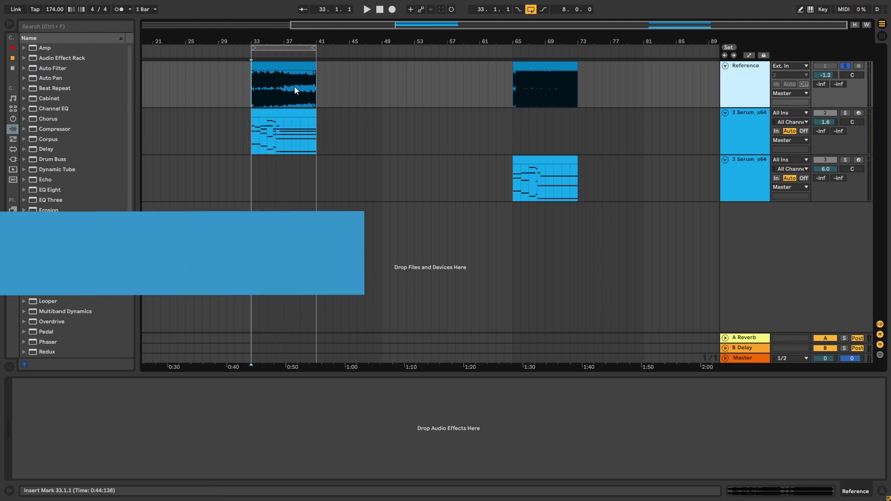
pyautogui.press('space')
pyautogui.click(848, 112)
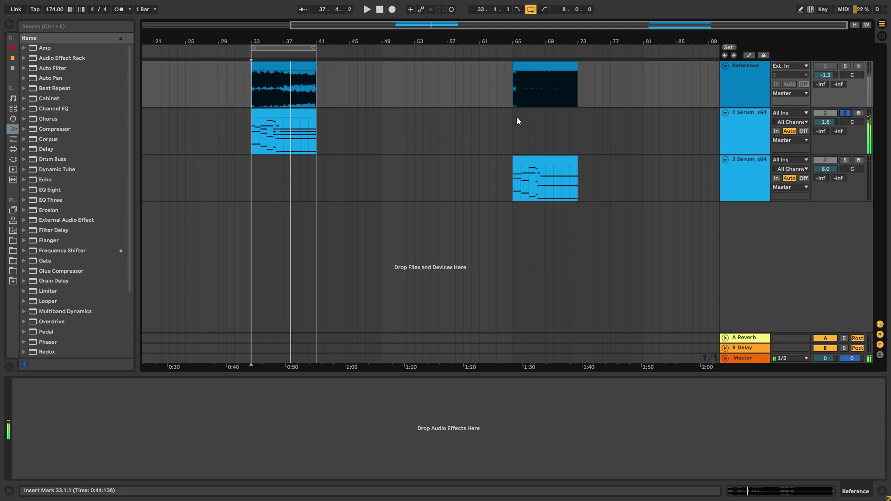
pyautogui.press('space')
# Play from bar 65, soloing Reference and then 3 Serum_x64 to compare, then unsolo 3 Serum_x64.
pyautogui.click(512, 90)
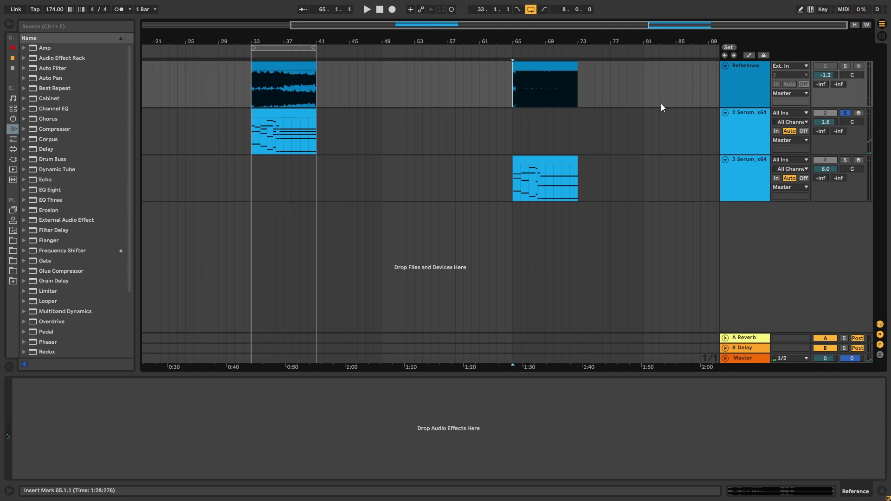
pyautogui.click(846, 66)
pyautogui.press('space')
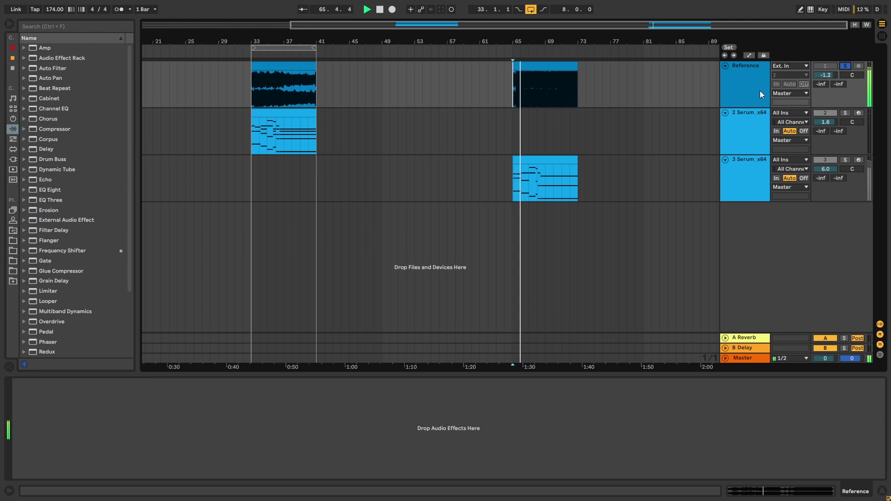
pyautogui.click(849, 160)
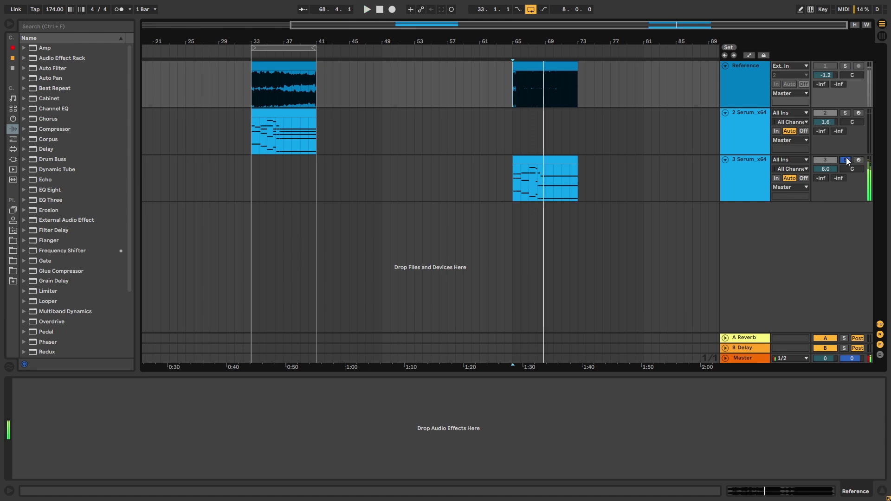
pyautogui.press('space')
pyautogui.click(845, 159)
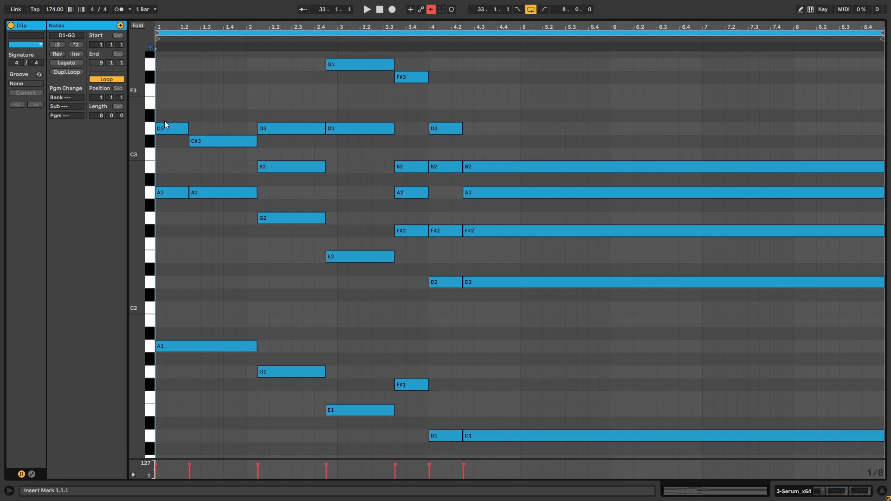
# Select the clip's A1, G1, E1, F#1 and D1 notes and play back the melody.
pyautogui.click(223, 346)
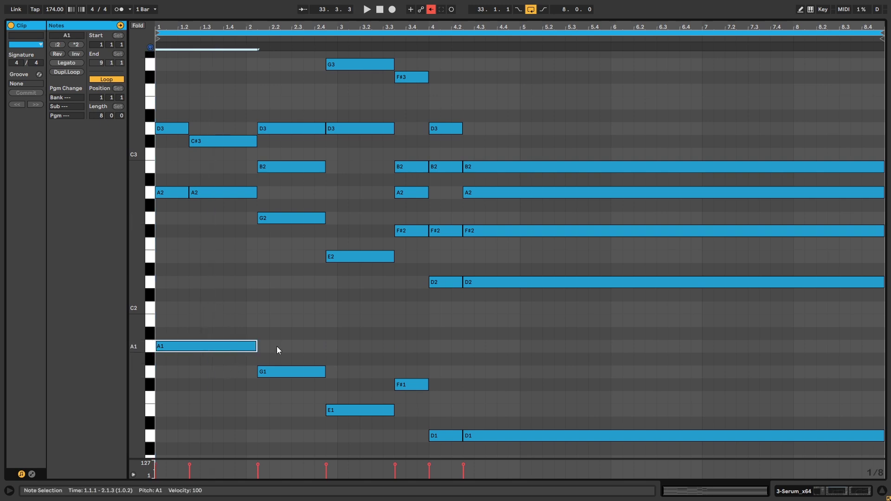
pyautogui.click(289, 371)
pyautogui.click(355, 410)
pyautogui.click(412, 387)
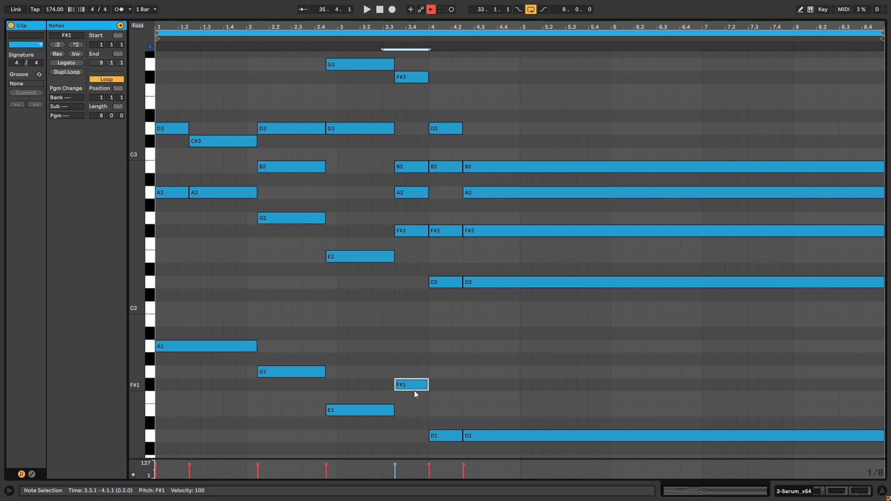
pyautogui.click(453, 436)
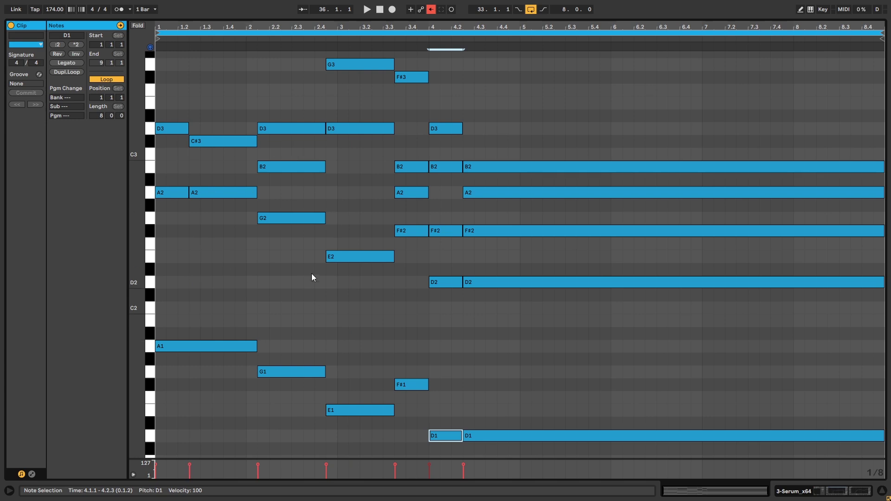
pyautogui.press('space')
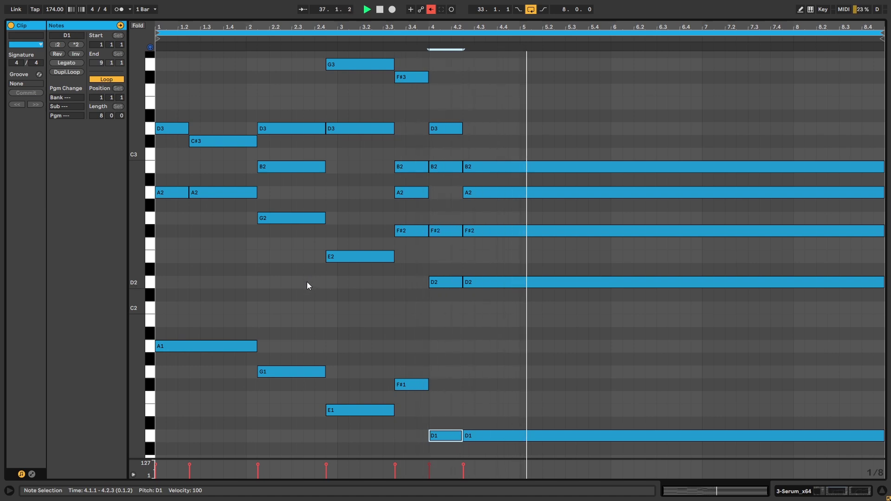
pyautogui.press('space')
pyautogui.scroll(1, 233, 296)
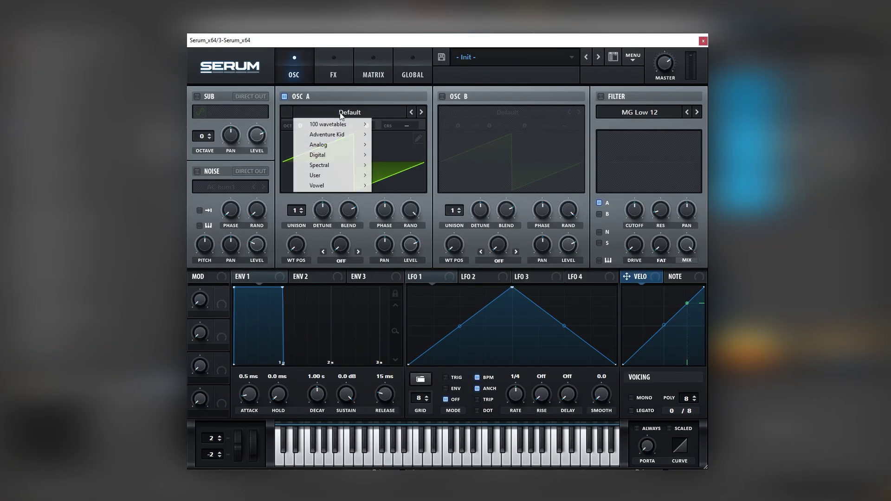
# Load the Basic Shapes wavetable into oscillator A and morph it from sine to saw.
pyautogui.moveTo(334, 145)
pyautogui.click(408, 188)
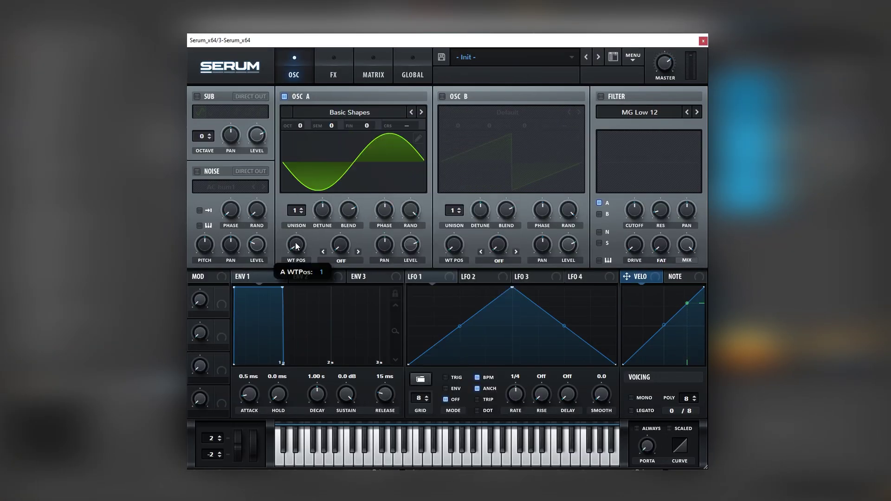
pyautogui.moveTo(296, 244); pyautogui.dragTo(326, 222)
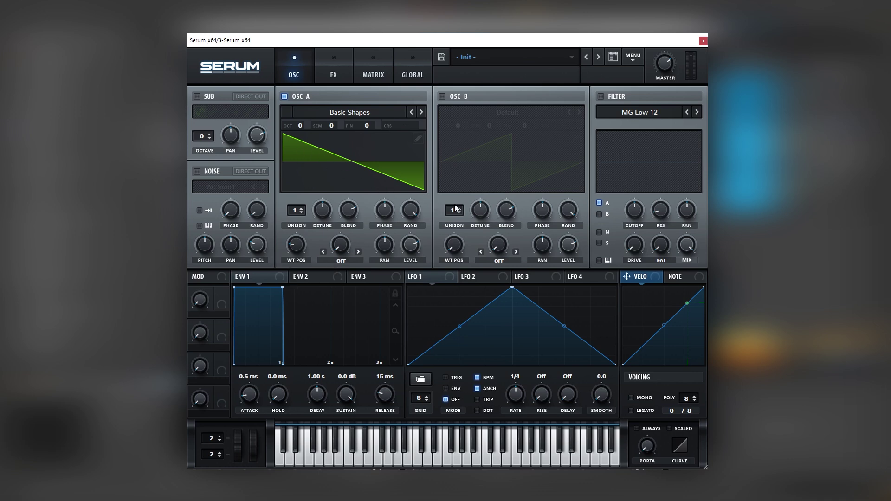
# Enable oscillator B and load the Analog MB Saw wavetable into it.
pyautogui.click(458, 96)
pyautogui.click(467, 108)
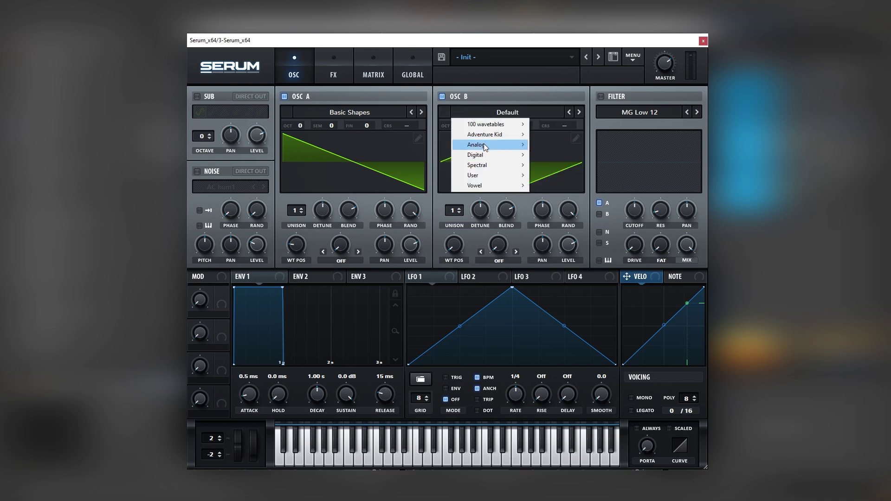
pyautogui.moveTo(492, 145)
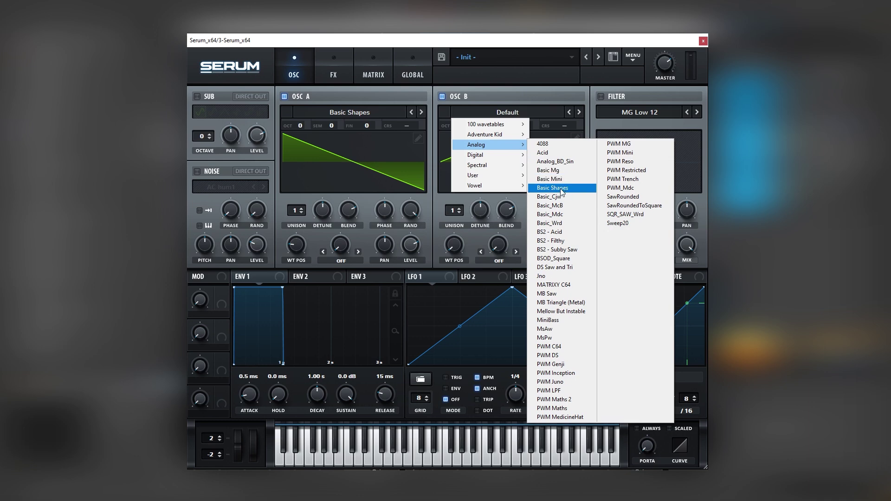
pyautogui.click(560, 294)
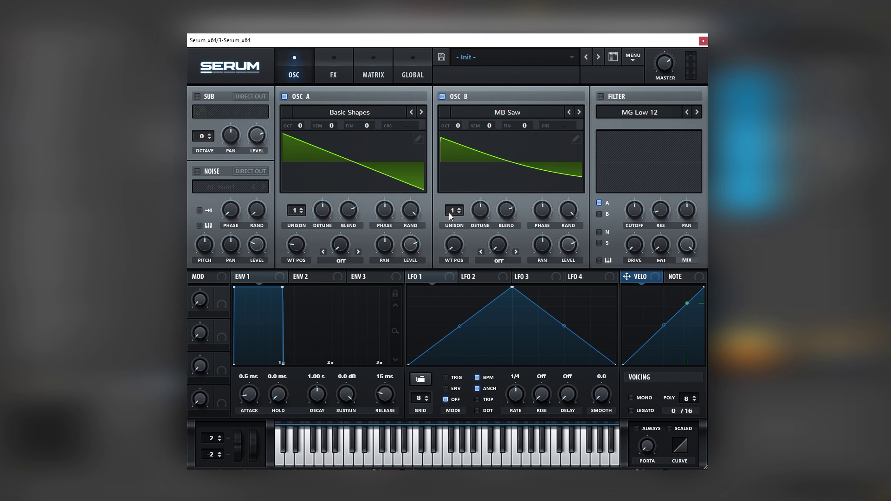
# Set unison to 8 voices on A and 6 on B, with detune 0.02 and 0.07.
pyautogui.moveTo(449, 213); pyautogui.dragTo(461, 179)
pyautogui.moveTo(295, 210); pyautogui.dragTo(309, 154)
pyautogui.moveTo(322, 211); pyautogui.dragTo(316, 244)
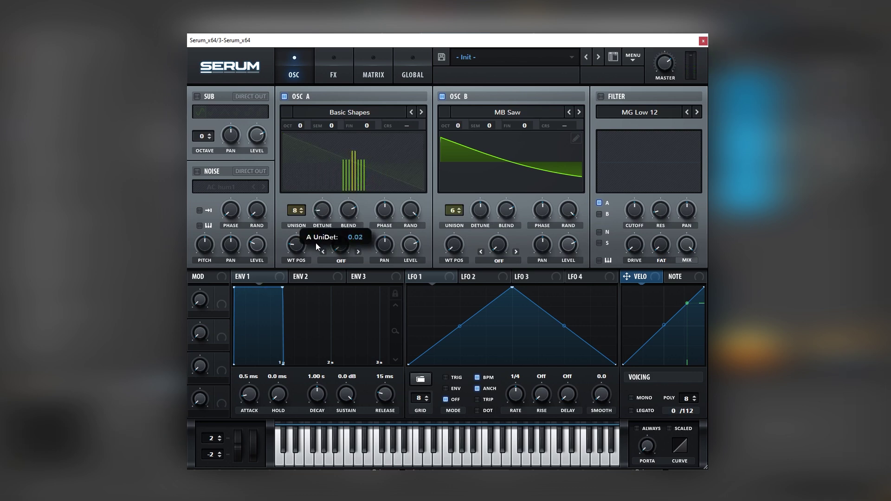
pyautogui.moveTo(475, 208); pyautogui.dragTo(474, 232)
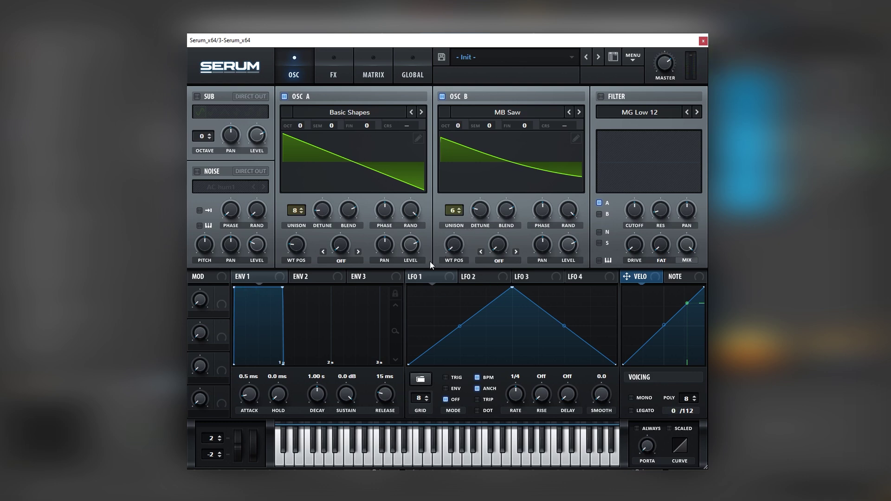
# Set both oscillators' warp mode to Sync (No Window) and raise oscillator B's warp amount.
pyautogui.click(347, 262)
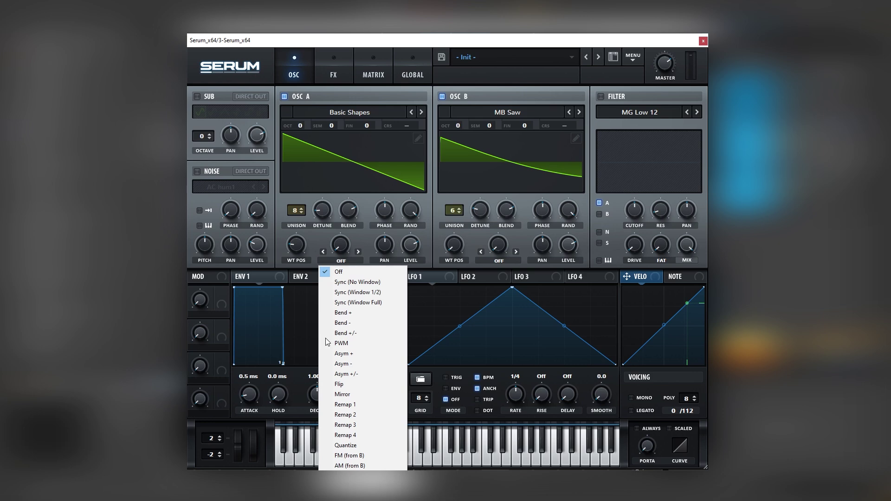
pyautogui.click(344, 284)
pyautogui.click(504, 262)
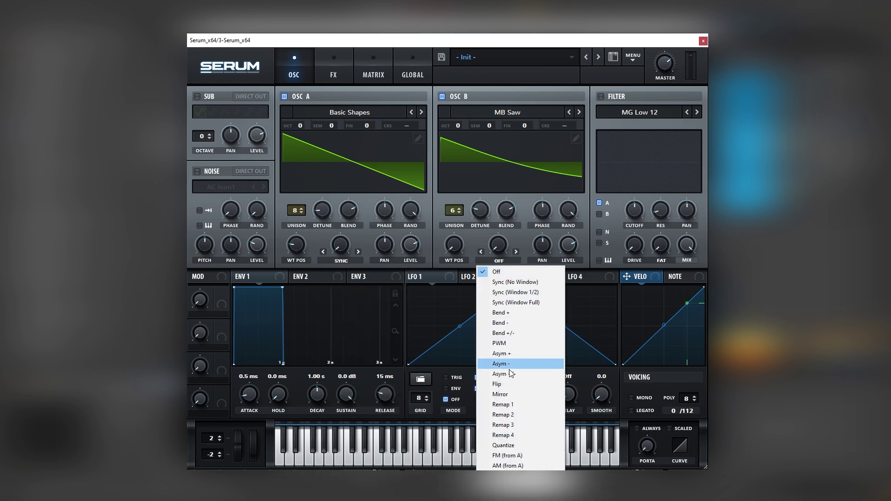
pyautogui.click(505, 284)
pyautogui.moveTo(499, 245)
pyautogui.mouseDown()
pyautogui.moveTo(508, 218)
pyautogui.moveTo(456, 266)
pyautogui.moveTo(502, 260)
pyautogui.moveTo(497, 246)
pyautogui.mouseUp()
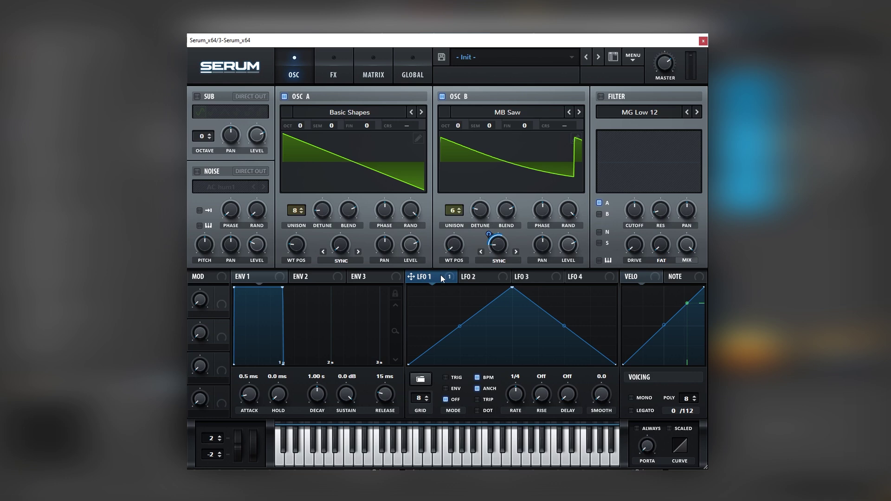
# Route LFO 1 to oscillator A's warp, at a 2-bar rate with a shallow triangle hump.
pyautogui.moveTo(443, 278); pyautogui.dragTo(331, 260)
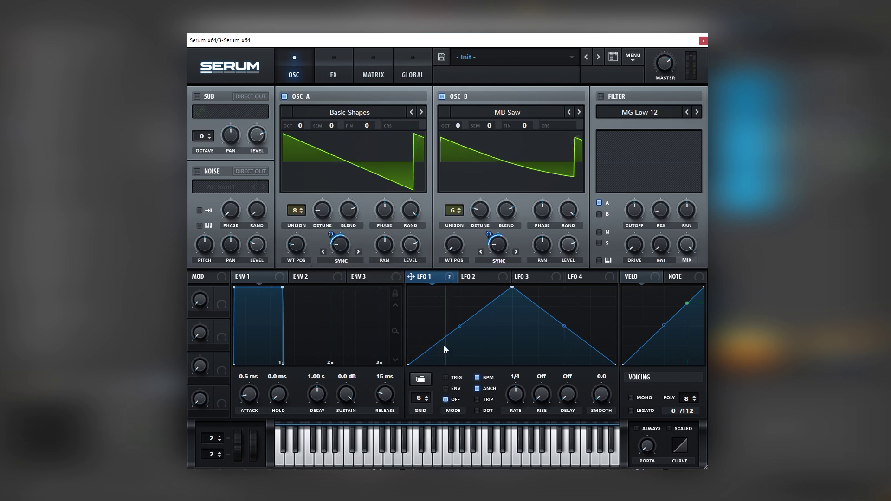
pyautogui.moveTo(515, 395); pyautogui.dragTo(516, 408)
pyautogui.moveTo(513, 288); pyautogui.dragTo(502, 343)
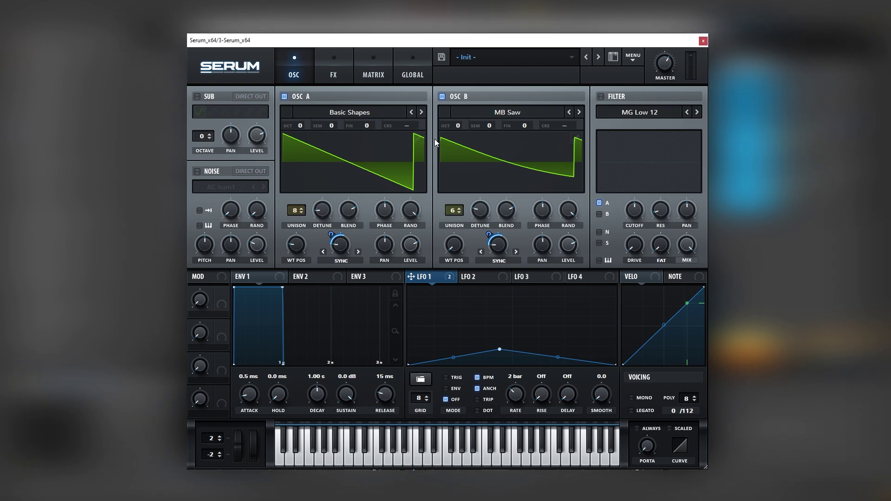
# Raise oscillator B by one octave, boost its level, and set envelope 1 sustain to -15.2 dB.
pyautogui.moveTo(449, 121); pyautogui.dragTo(451, 114)
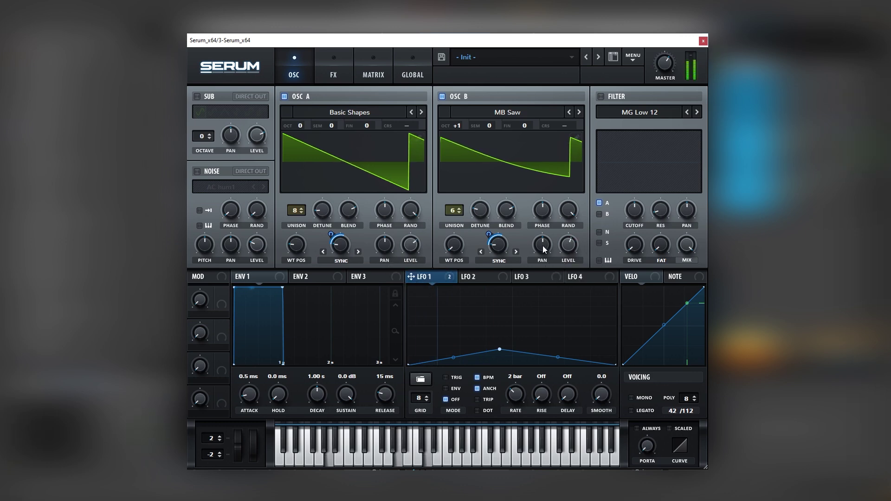
pyautogui.moveTo(568, 245); pyautogui.dragTo(570, 223)
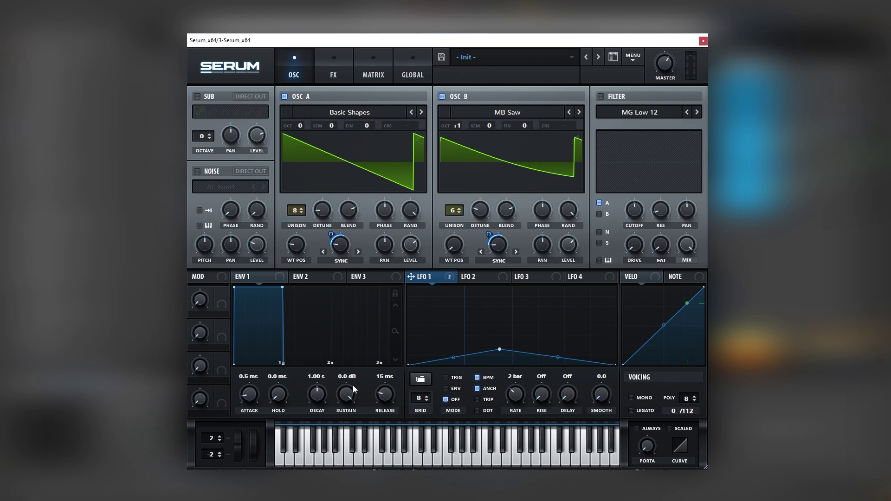
pyautogui.moveTo(349, 392); pyautogui.dragTo(333, 437)
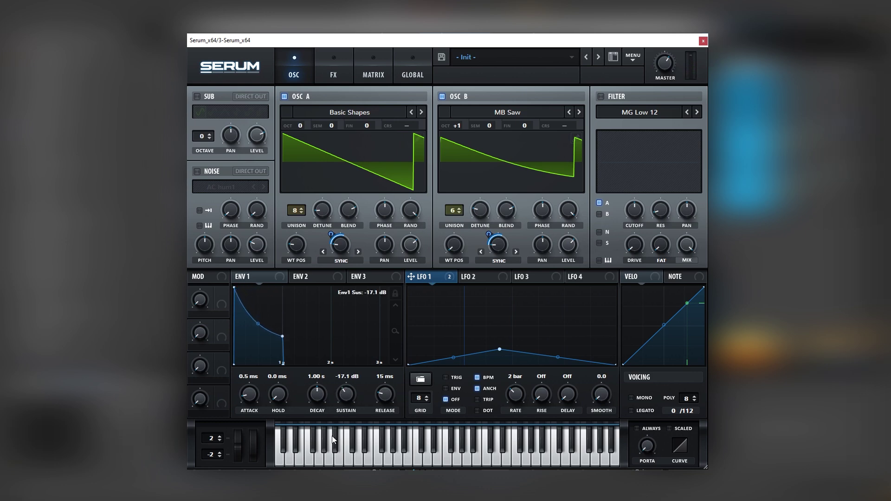
pyautogui.moveTo(354, 398); pyautogui.dragTo(351, 393)
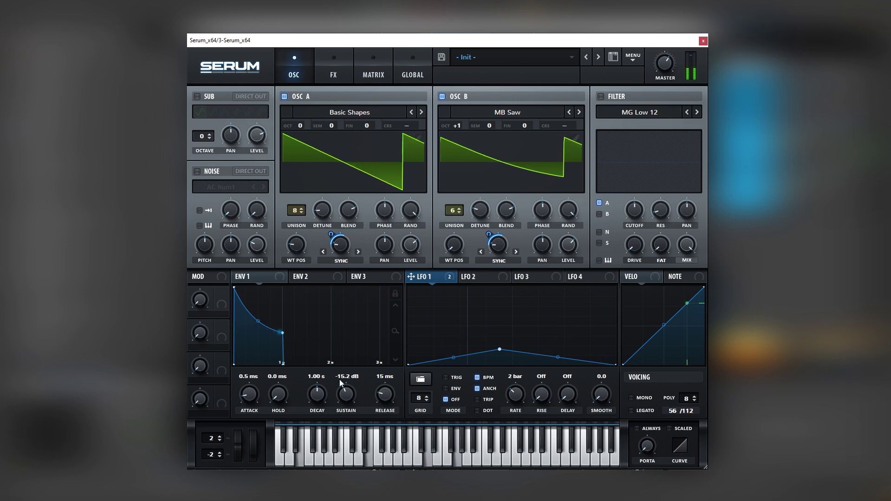
# Enable the Hyper/Dimension effect with Dimension mix around 33%.
pyautogui.click(335, 75)
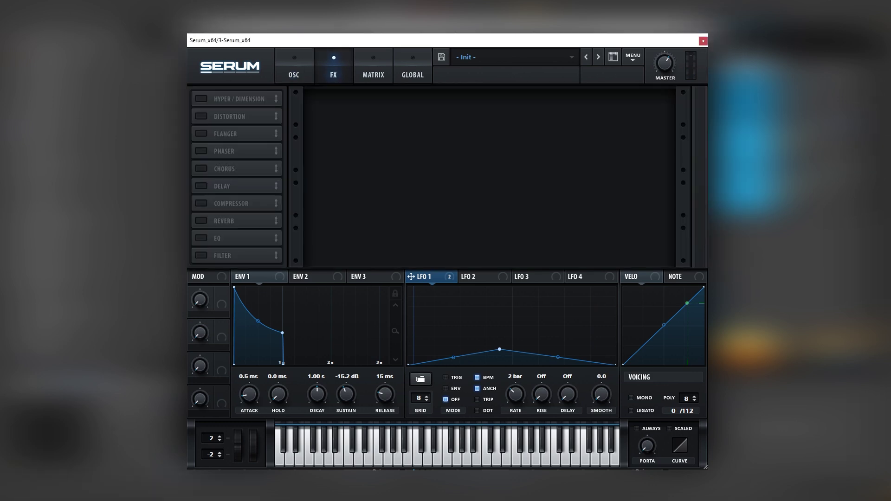
pyautogui.click(199, 100)
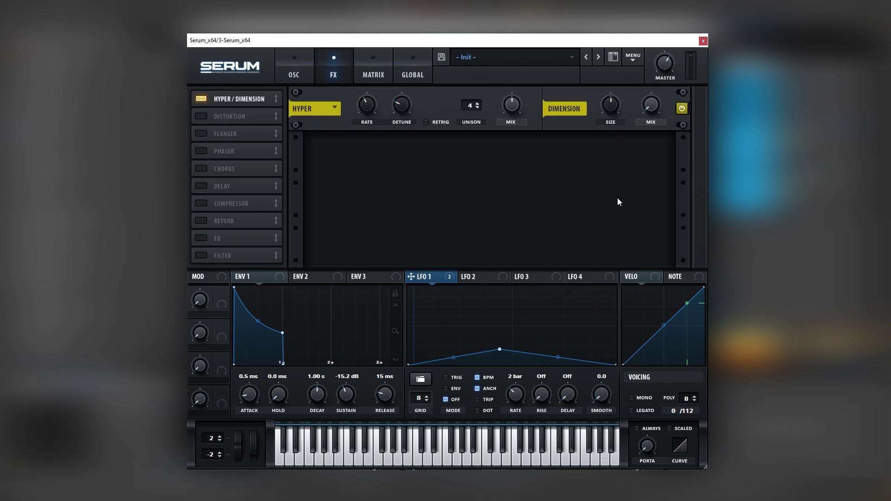
pyautogui.moveTo(658, 109); pyautogui.dragTo(665, 83)
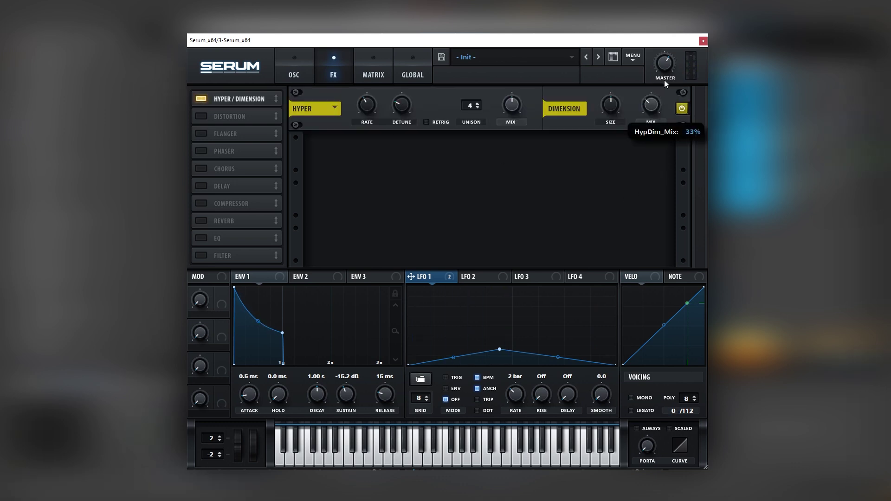
# Add Downsample distortion with 43% drive, and move Filter just below Chorus.
pyautogui.moveTo(510, 108)
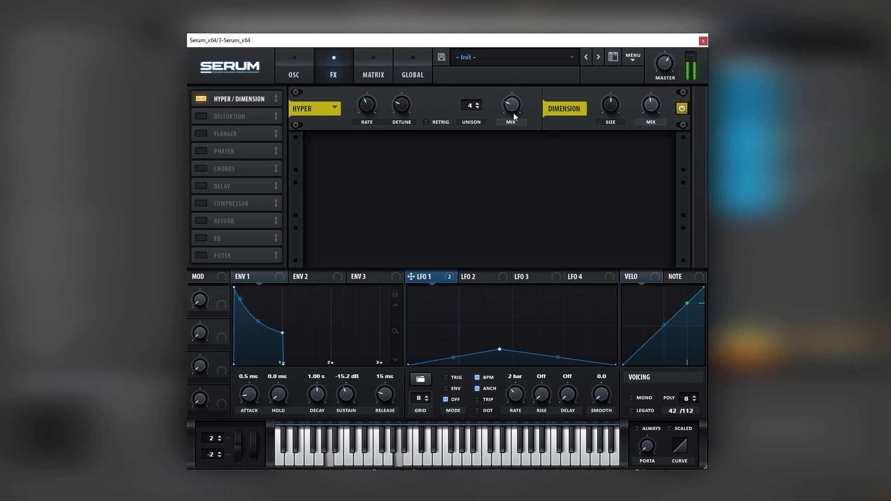
pyautogui.click(204, 114)
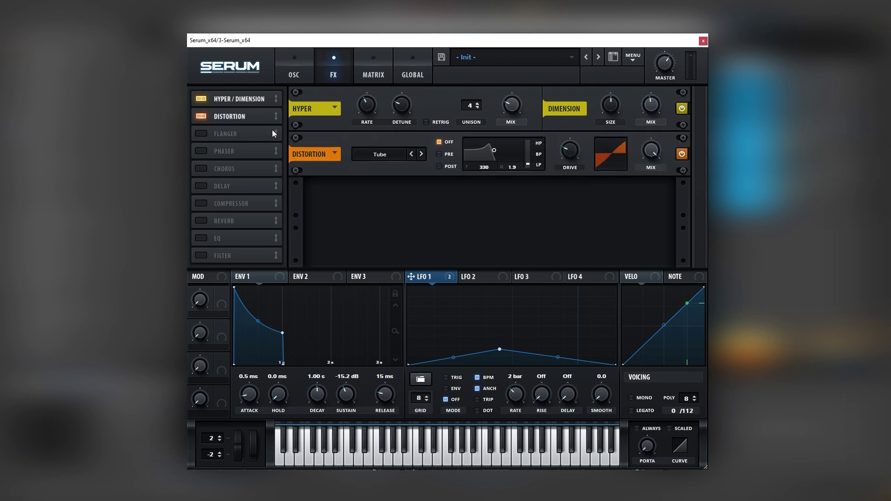
pyautogui.click(376, 154)
pyautogui.click(382, 253)
pyautogui.moveTo(569, 154)
pyautogui.mouseDown()
pyautogui.moveTo(567, 161)
pyautogui.moveTo(579, 145)
pyautogui.moveTo(575, 161)
pyautogui.mouseUp()
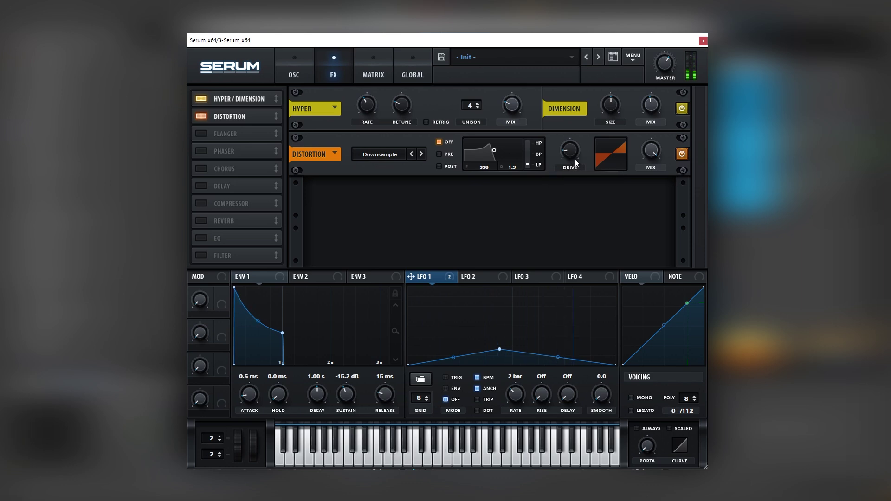
pyautogui.moveTo(645, 155)
pyautogui.moveTo(212, 200); pyautogui.dragTo(210, 196)
# Enable the Hall reverb and increase its size to about 47%.
pyautogui.click(202, 238)
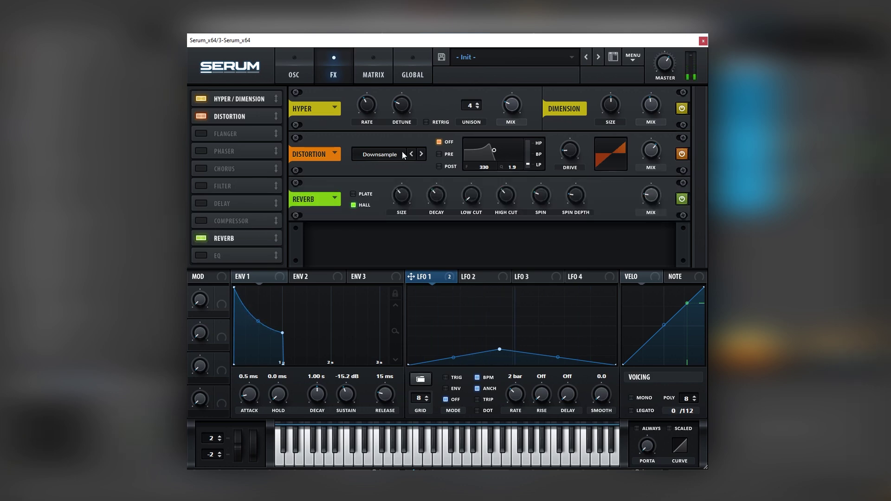
pyautogui.moveTo(406, 207); pyautogui.dragTo(406, 192)
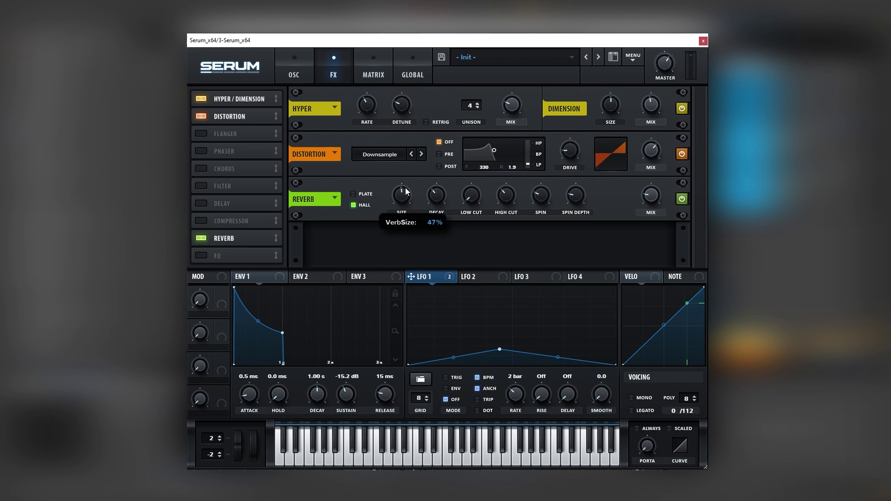
pyautogui.moveTo(436, 191)
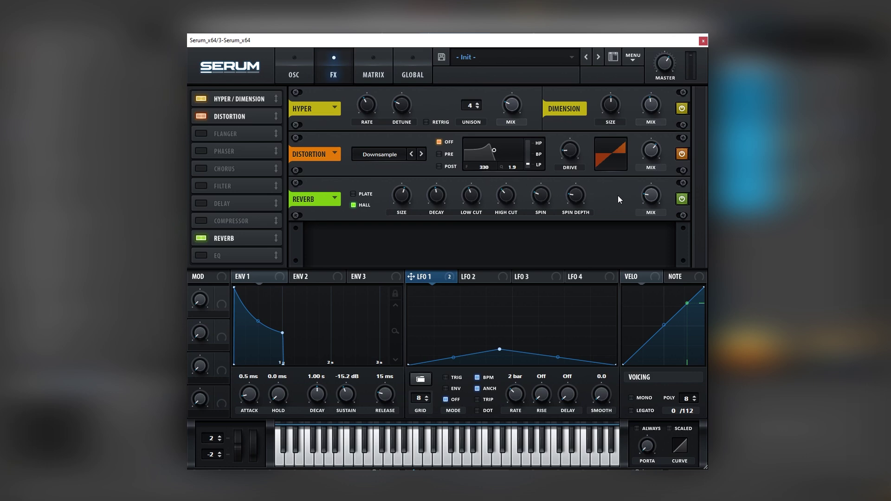
pyautogui.moveTo(509, 199)
# Assign LFO 2 to the reverb mix and reshape it into a curved ramp rising to the top.
pyautogui.moveTo(489, 274); pyautogui.dragTo(552, 255)
pyautogui.moveTo(642, 196)
pyautogui.mouseDown()
pyautogui.moveTo(644, 187)
pyautogui.moveTo(639, 199)
pyautogui.mouseUp()
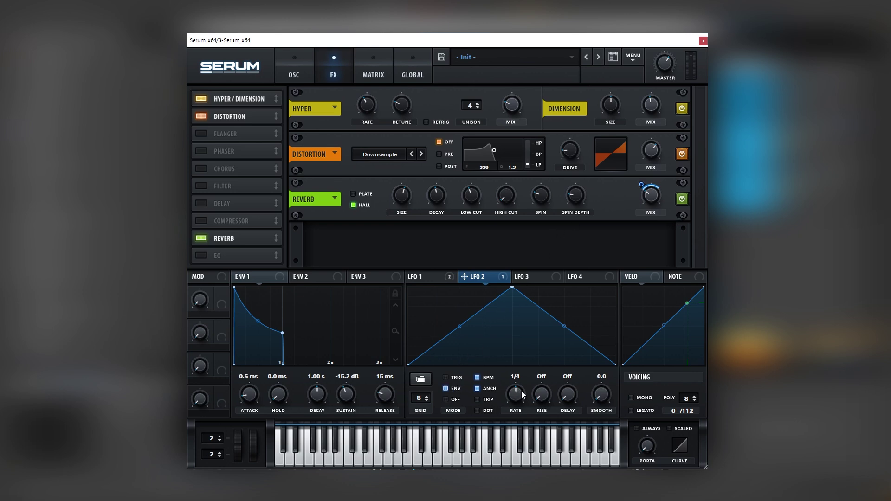
pyautogui.moveTo(519, 297); pyautogui.dragTo(545, 309)
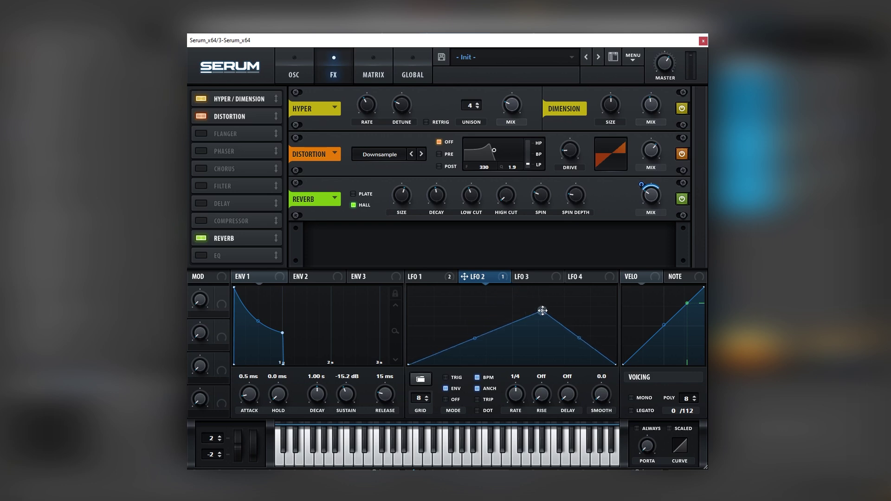
pyautogui.moveTo(482, 335); pyautogui.dragTo(478, 352)
pyautogui.moveTo(616, 364); pyautogui.dragTo(632, 273)
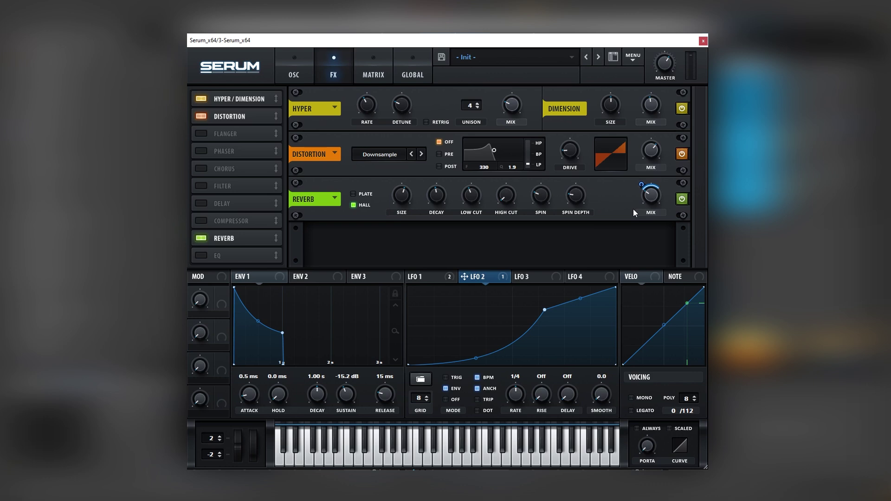
pyautogui.click(306, 70)
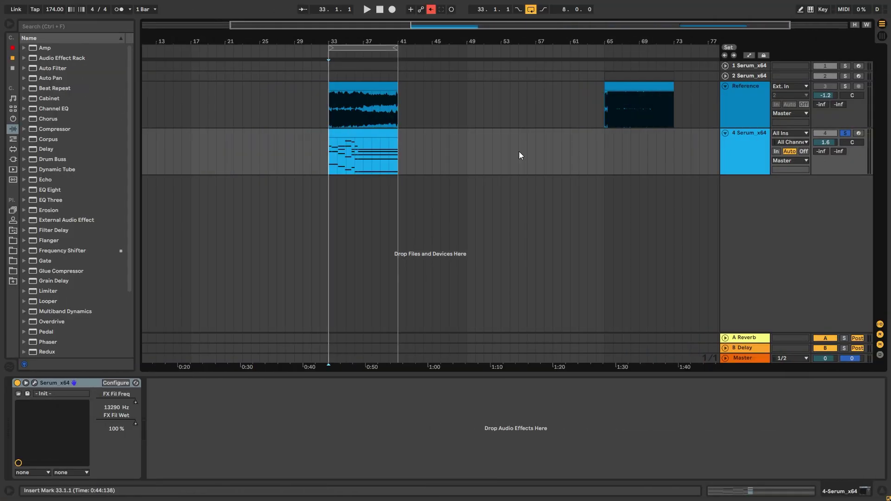
# Duplicate the 4 Serum_x64 track, move its clip later, and insert an Arpeggiator before Serum.
pyautogui.press('space')
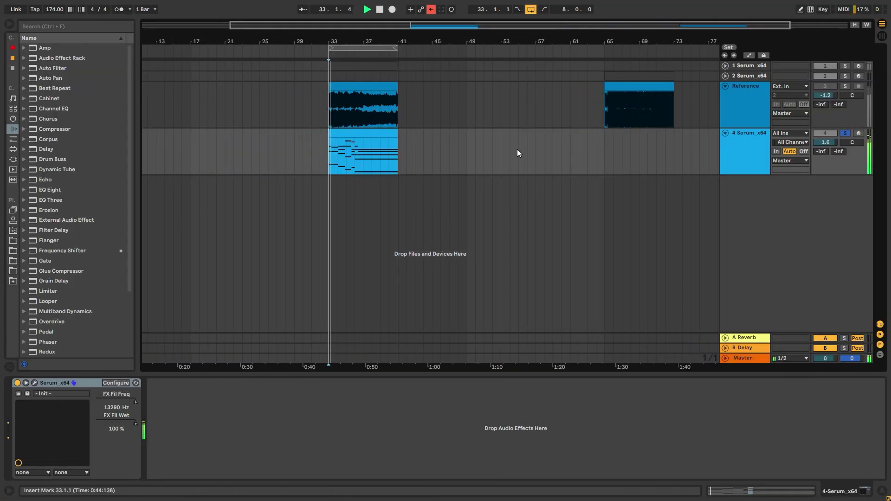
pyautogui.click(728, 154)
pyautogui.hotkey('ctrl', 'd')
pyautogui.moveTo(361, 181); pyautogui.dragTo(639, 187)
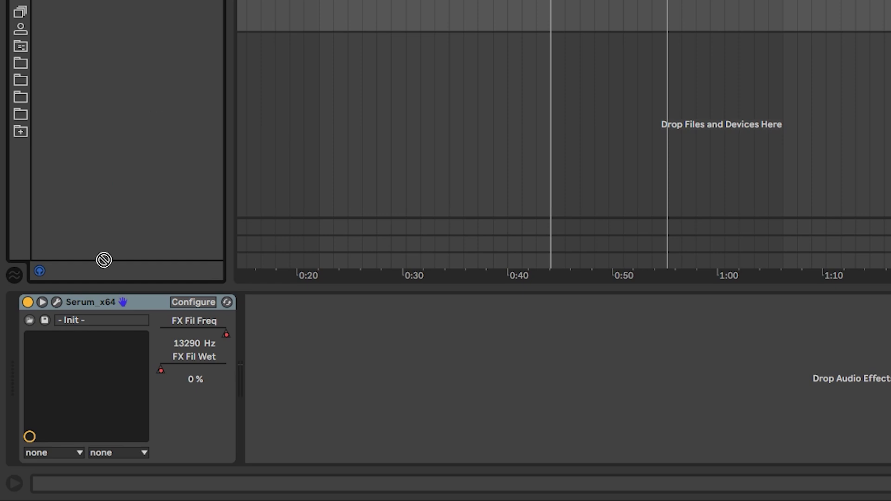
pyautogui.moveTo(104, 259); pyautogui.dragTo(75, 392)
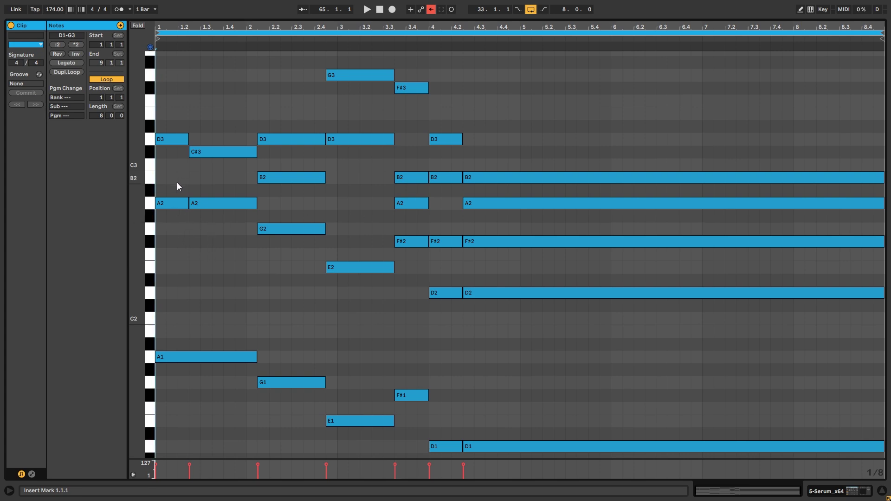
# Listen to the arpeggio, then deactivate the B2 note in the clip.
pyautogui.press('space')
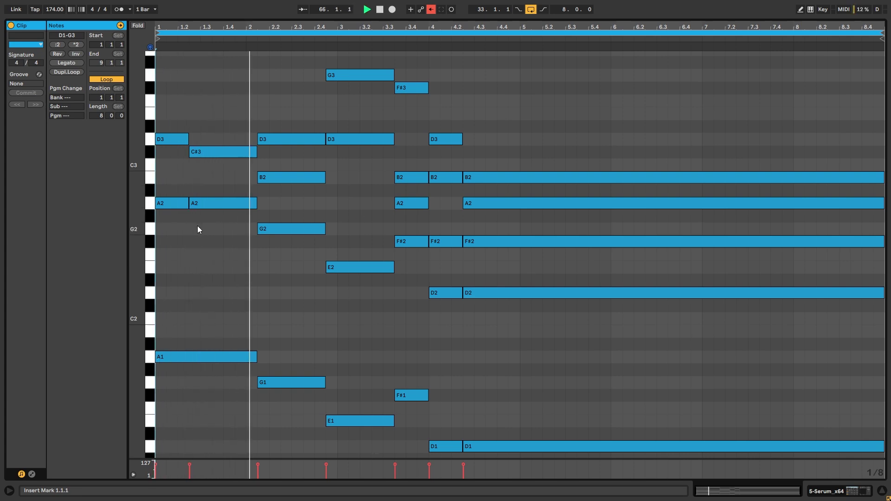
pyautogui.press('space')
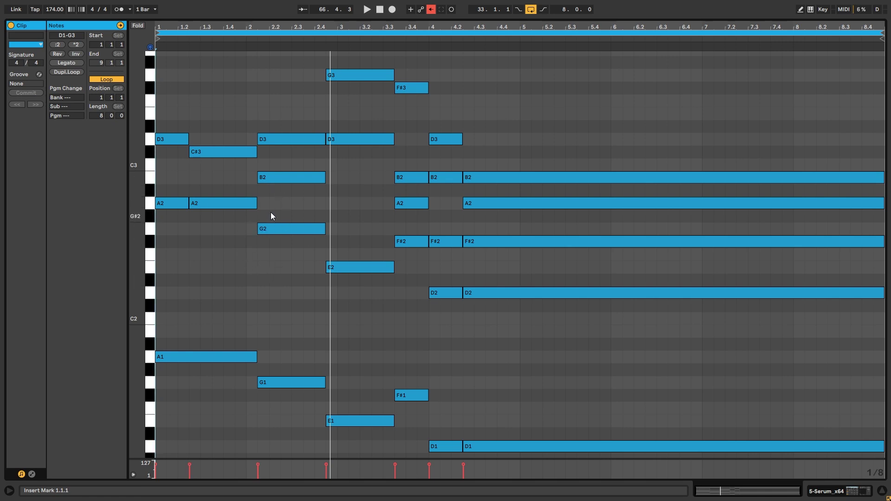
pyautogui.moveTo(276, 204); pyautogui.dragTo(288, 166)
pyautogui.press('0')
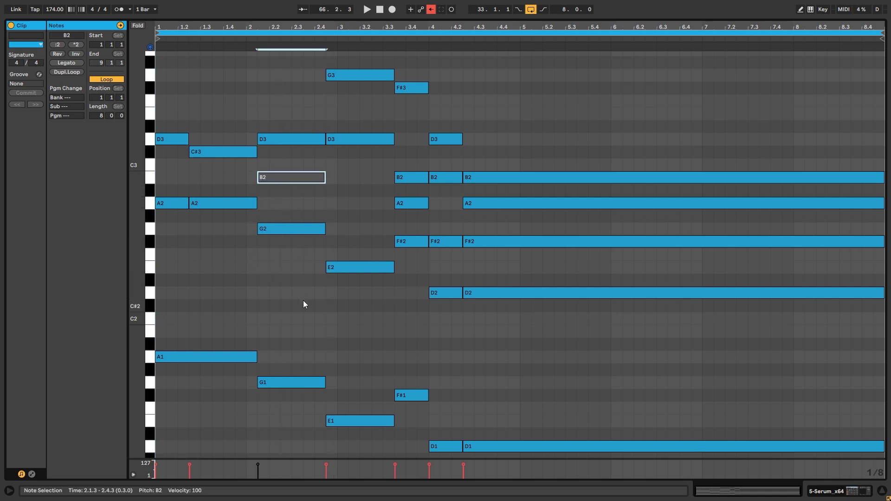
# Play the clip from its start to hear the thinner chords.
pyautogui.press('space')
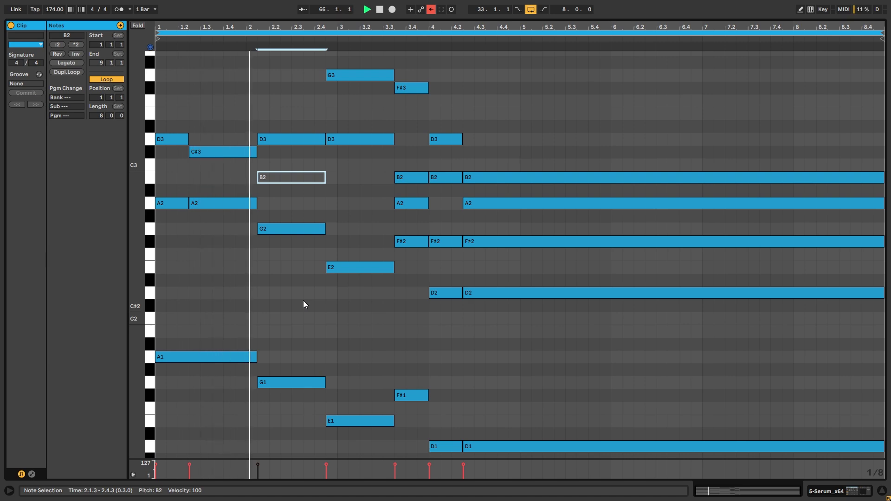
pyautogui.press('space')
pyautogui.click(260, 189)
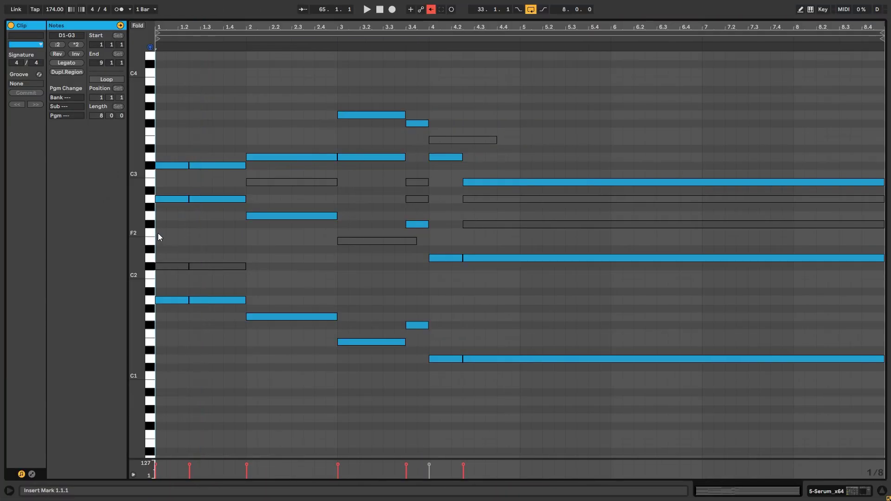
pyautogui.press('space')
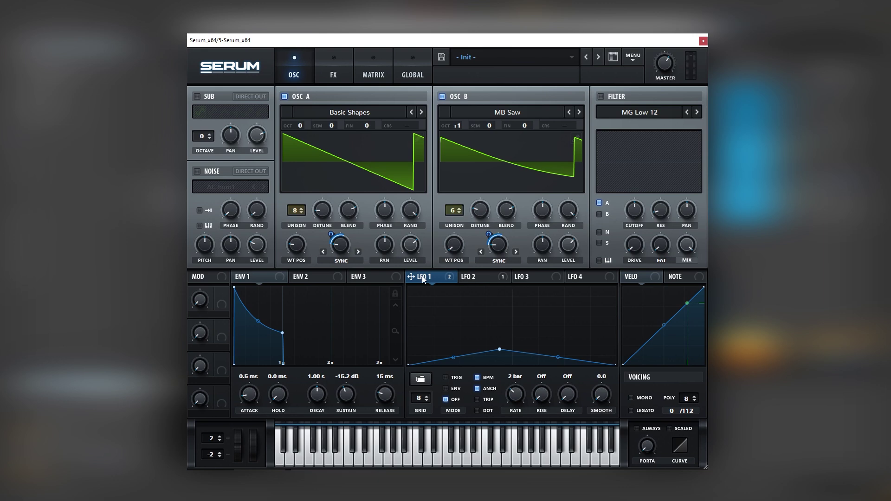
# Route LFO 3 to OSC A and OSC B level and shape it into a held, exponentially falling ramp.
pyautogui.click(530, 280)
pyautogui.moveTo(516, 278); pyautogui.dragTo(408, 249)
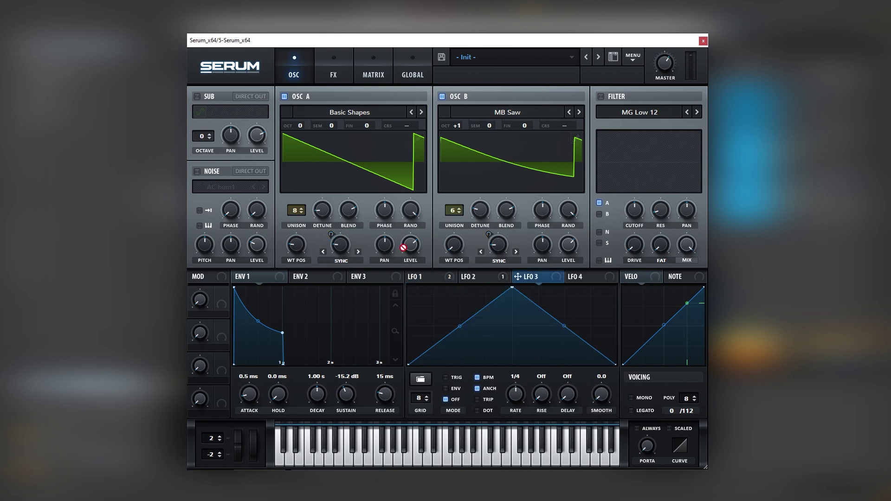
pyautogui.moveTo(518, 277); pyautogui.dragTo(568, 244)
pyautogui.moveTo(512, 287); pyautogui.dragTo(397, 265)
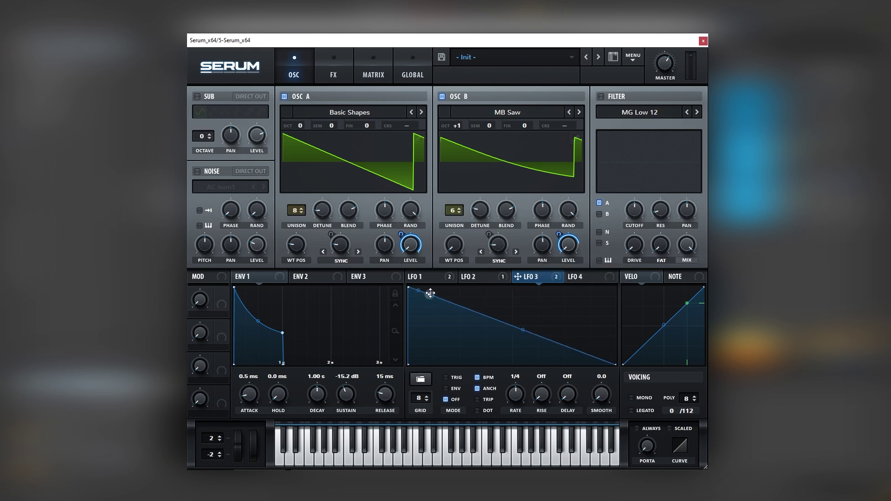
pyautogui.moveTo(430, 293); pyautogui.dragTo(454, 287)
pyautogui.moveTo(536, 326); pyautogui.dragTo(531, 342)
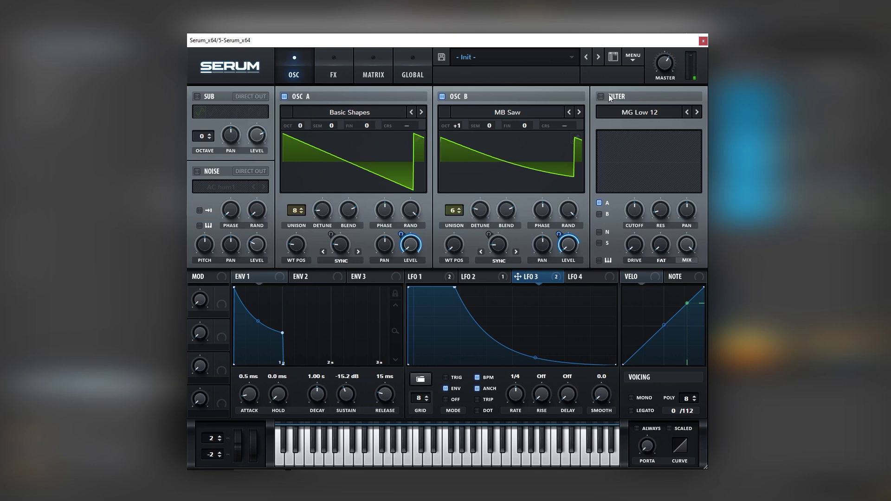
# Enable the filter, modulate its lowered cutoff with LFO 3, and give LFO 3 a rising start.
pyautogui.click(602, 96)
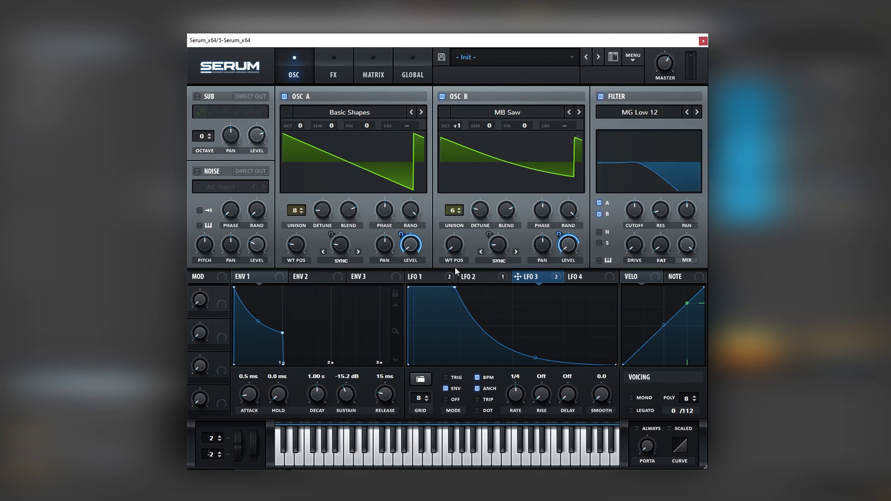
pyautogui.moveTo(606, 228); pyautogui.dragTo(633, 219)
pyautogui.moveTo(639, 219); pyautogui.dragTo(639, 242)
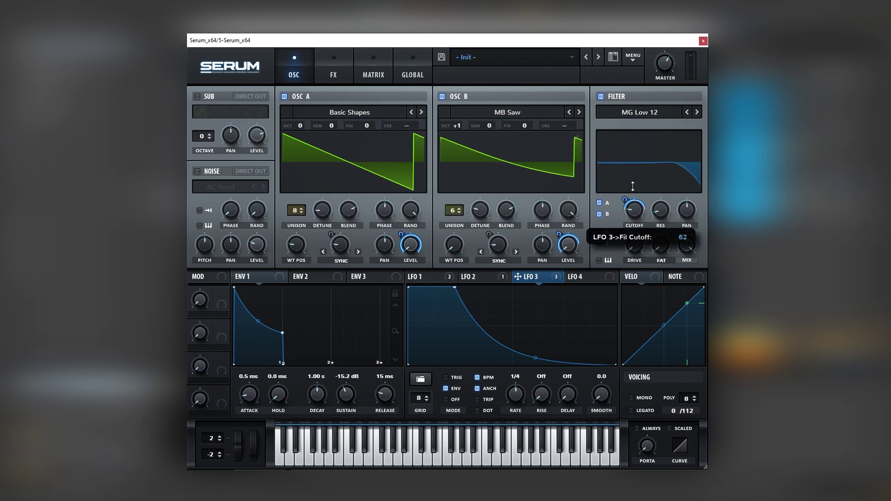
pyautogui.moveTo(630, 221)
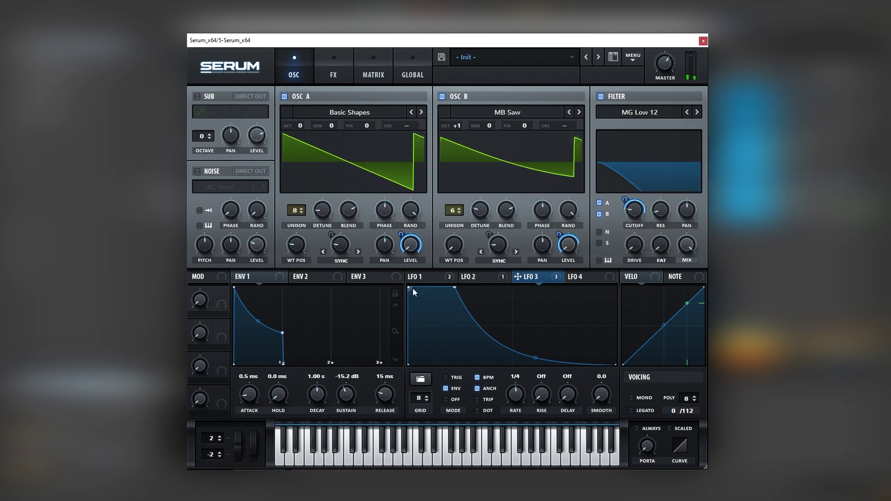
pyautogui.moveTo(413, 288); pyautogui.dragTo(478, 306)
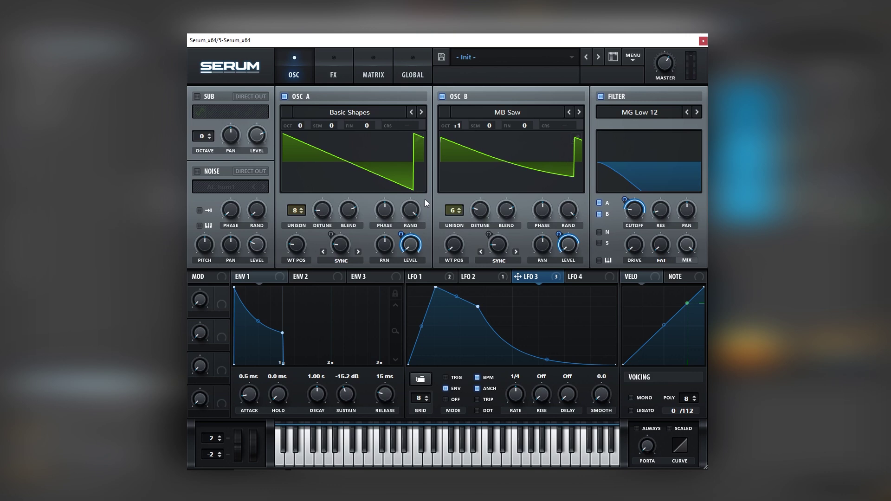
# Audition OSC B at +4 semitones, reset it to 0, and round off LFO 3's peak.
pyautogui.moveTo(488, 125); pyautogui.dragTo(498, 95)
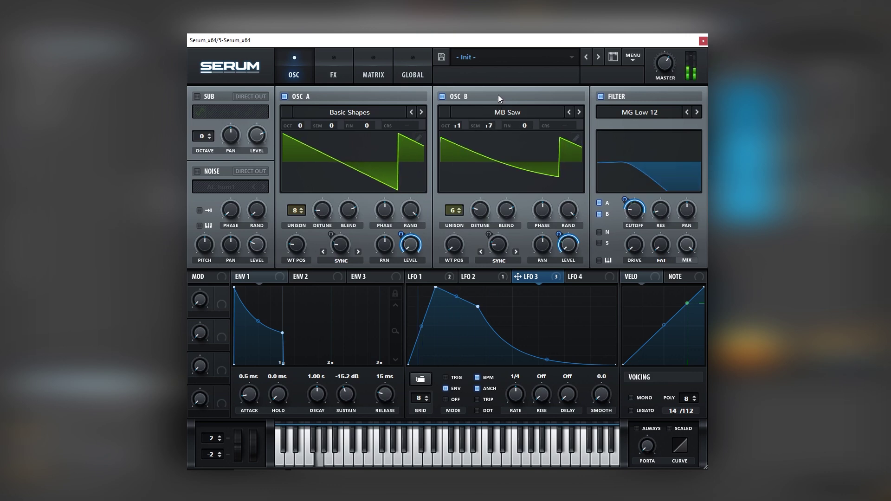
pyautogui.doubleClick(490, 126)
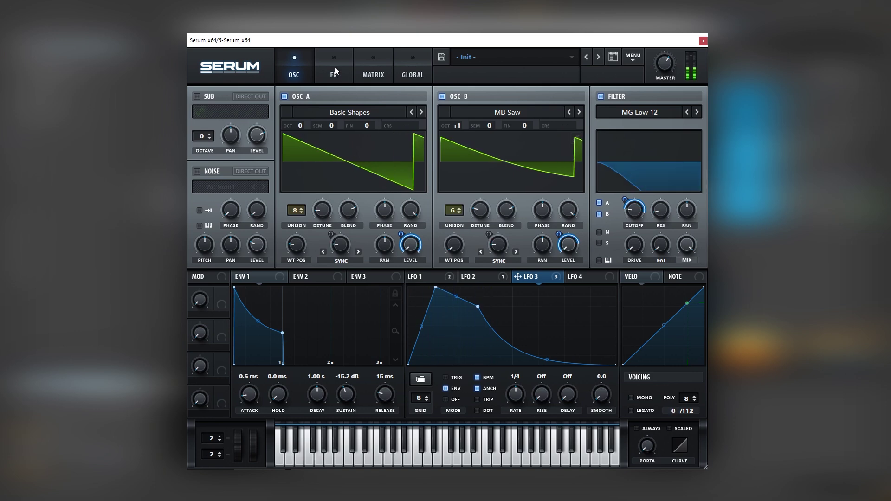
pyautogui.doubleClick(434, 289)
pyautogui.moveTo(442, 300); pyautogui.dragTo(453, 254)
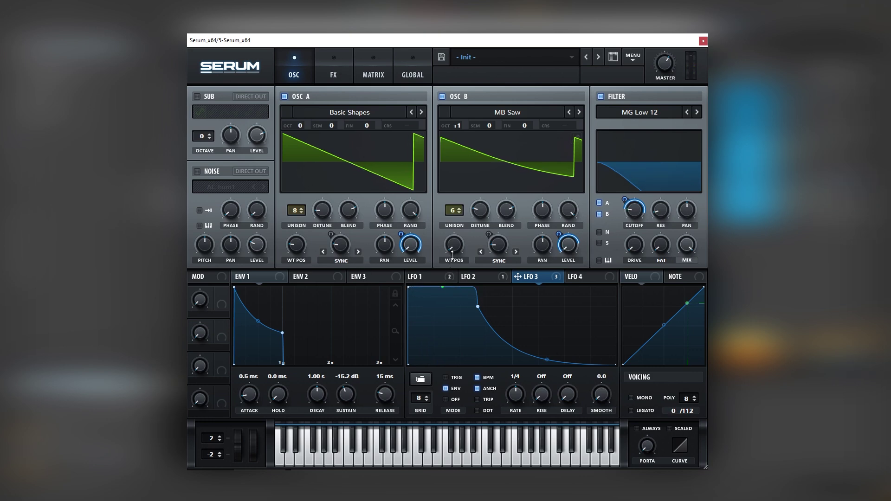
# Give LFO 3 a longer flat top with a smooth fall and raise ENV 1 release to 324 ms.
pyautogui.moveTo(478, 306); pyautogui.dragTo(467, 309)
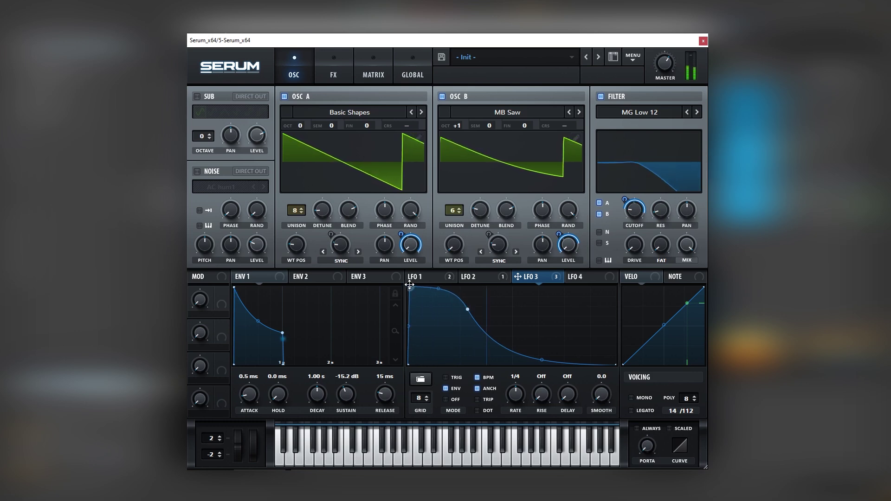
pyautogui.moveTo(438, 288); pyautogui.dragTo(493, 267)
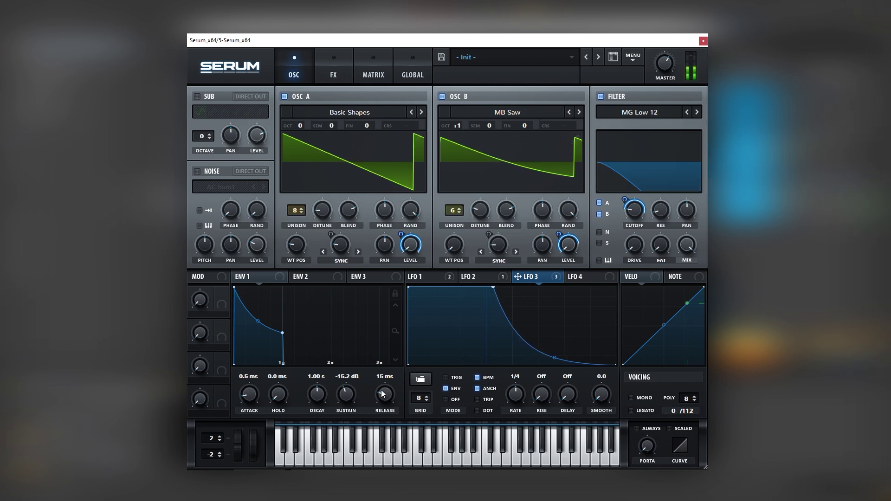
pyautogui.scroll(6, 383, 393)
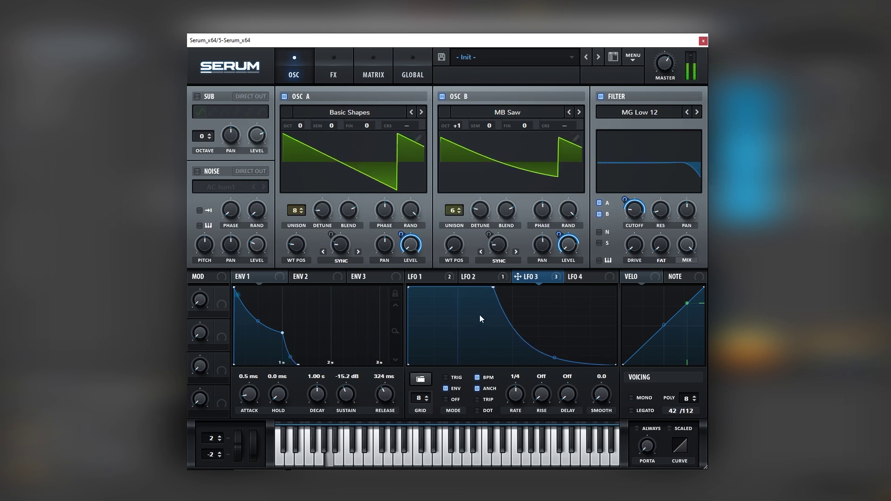
pyautogui.moveTo(493, 288); pyautogui.dragTo(502, 290)
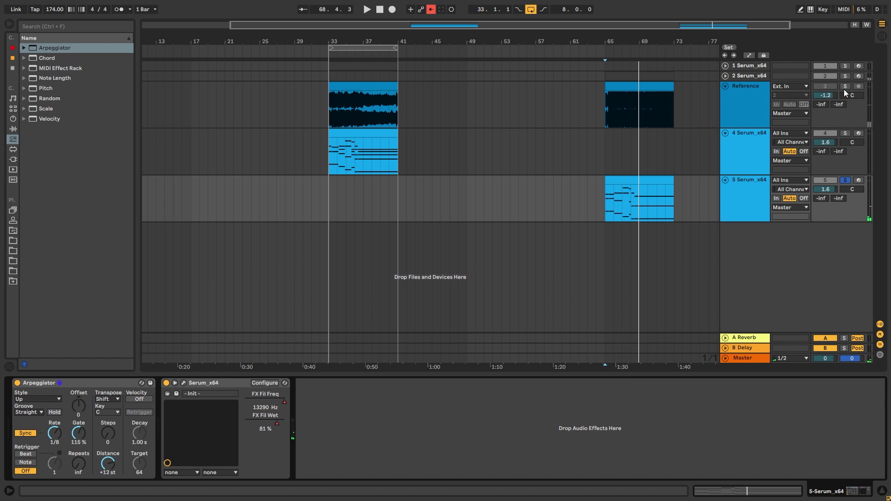
# Solo the Reference and 5 Serum_x64 tracks in turn during playback to compare them.
pyautogui.click(845, 86)
pyautogui.press('space')
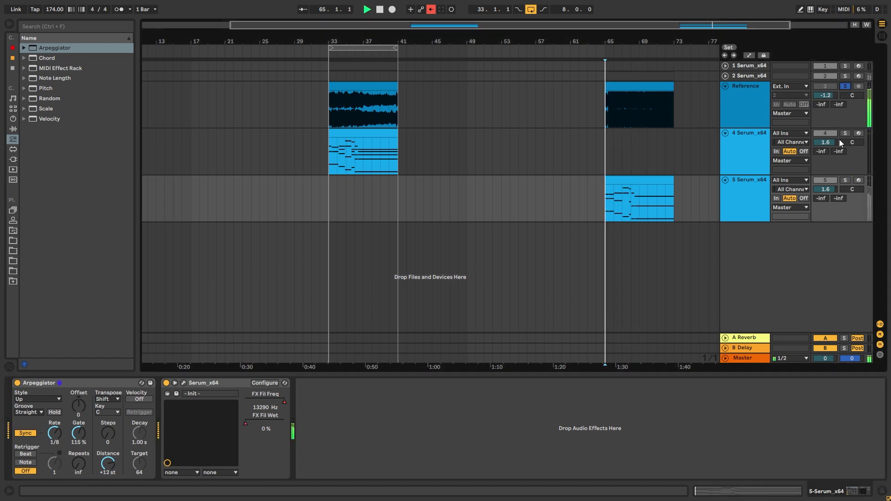
pyautogui.click(846, 179)
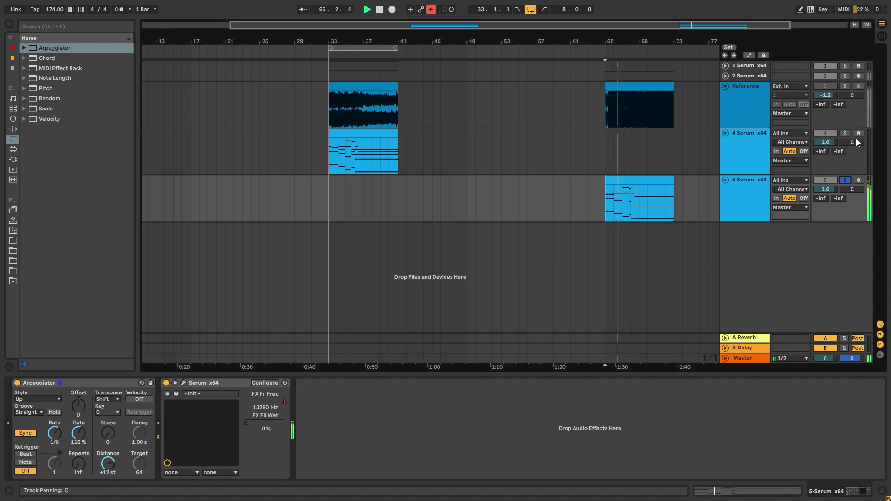
pyautogui.click(846, 86)
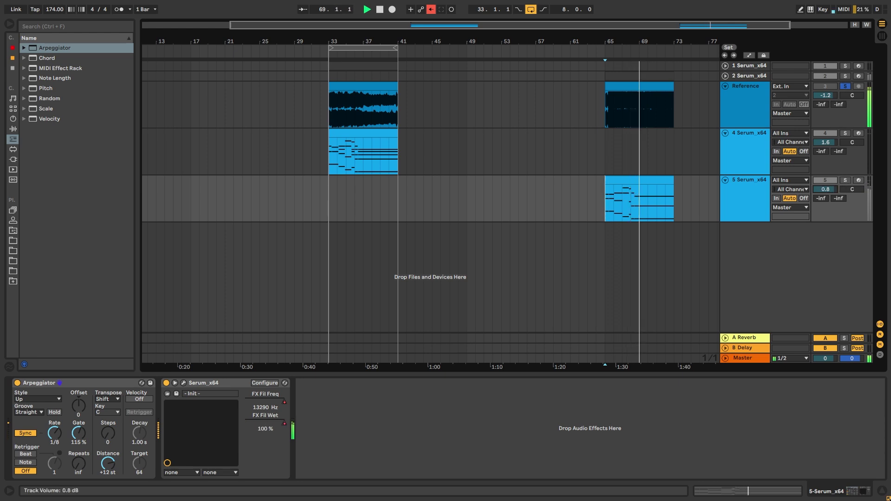